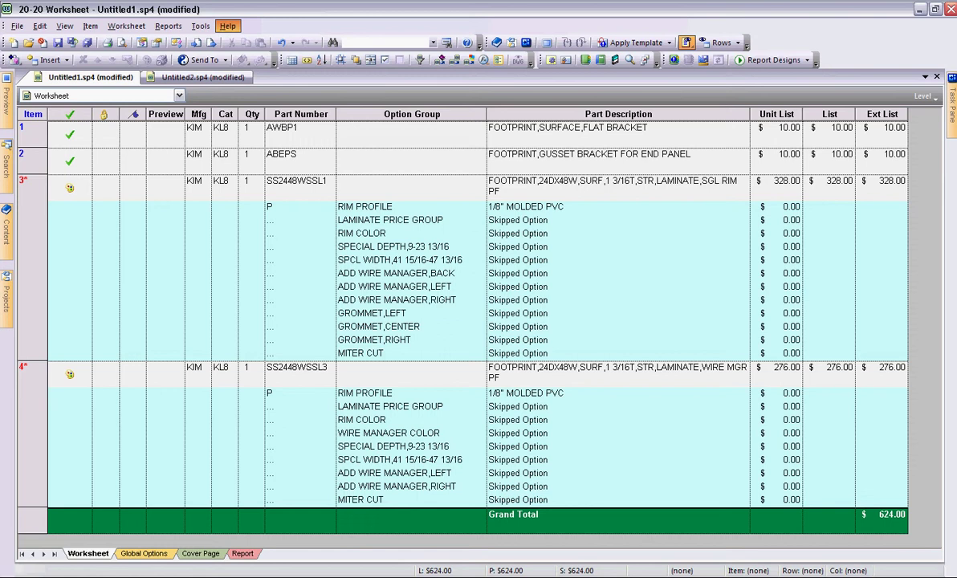
Step: Set the AutoSave interval to 10 minutes in the general preferences
left_click(228, 25)
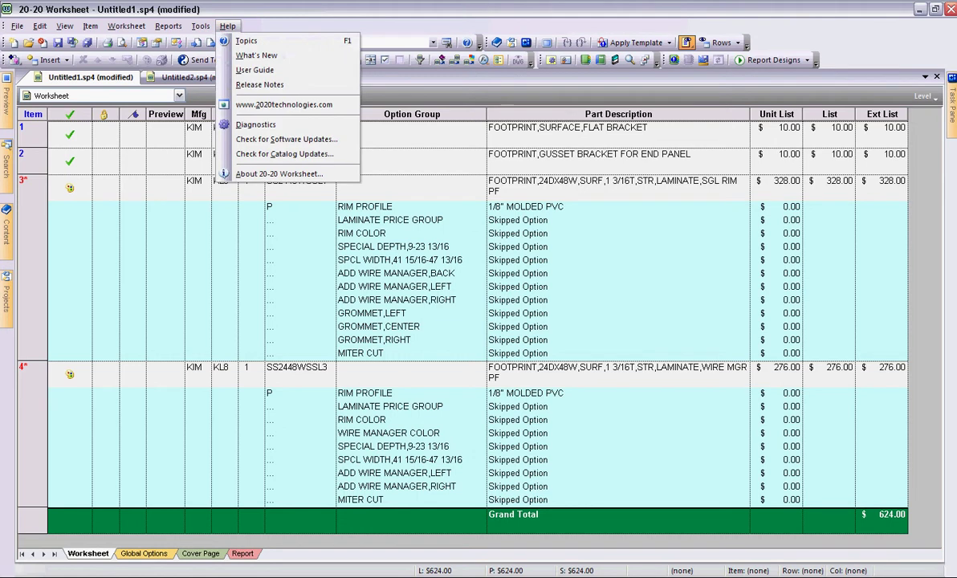
mouse_move(200, 26)
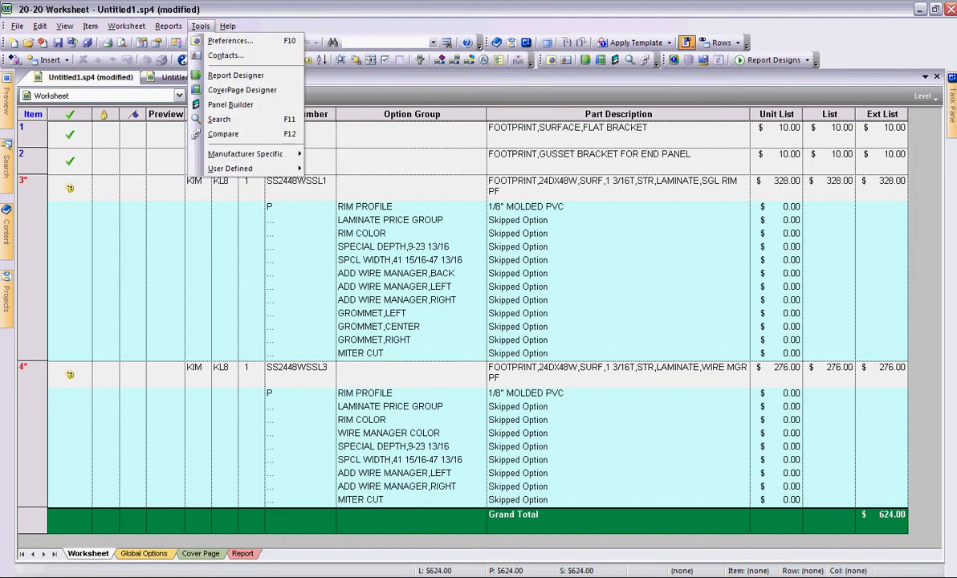
key("Right")
key("Left")
left_click(230, 40)
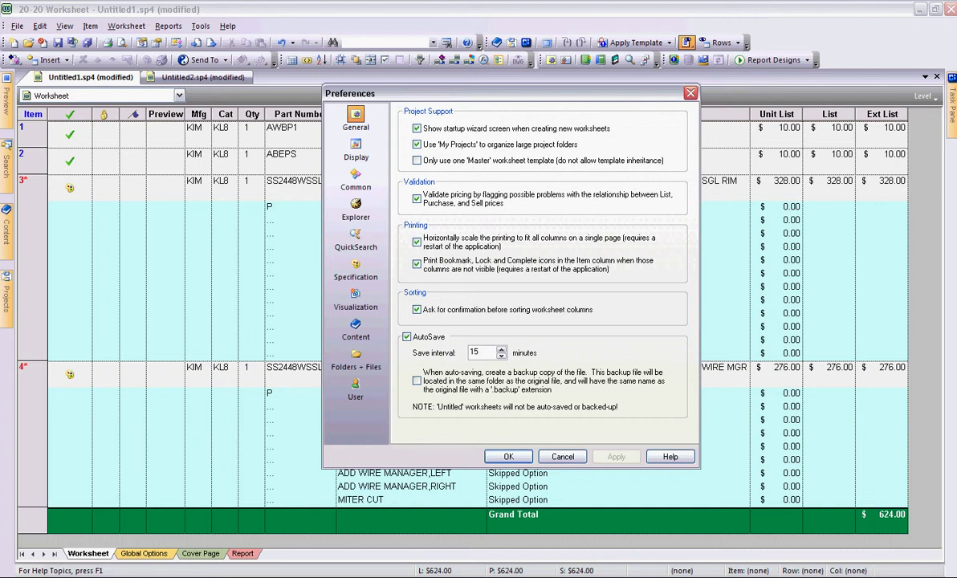
left_click(501, 348)
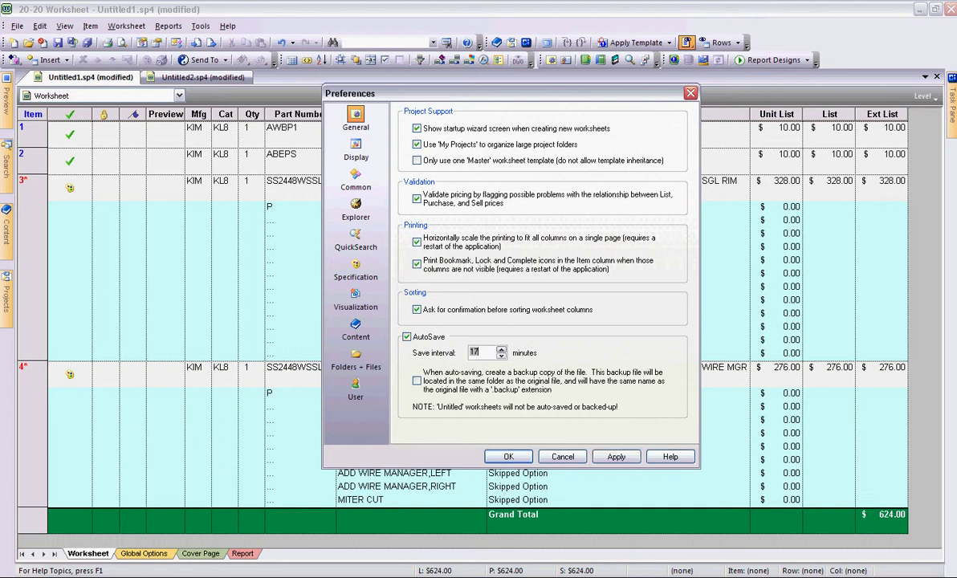
type("10")
Step: Review the Display preferences, checking the Invalid Field background colors and the available worksheet font faces
left_click(356, 147)
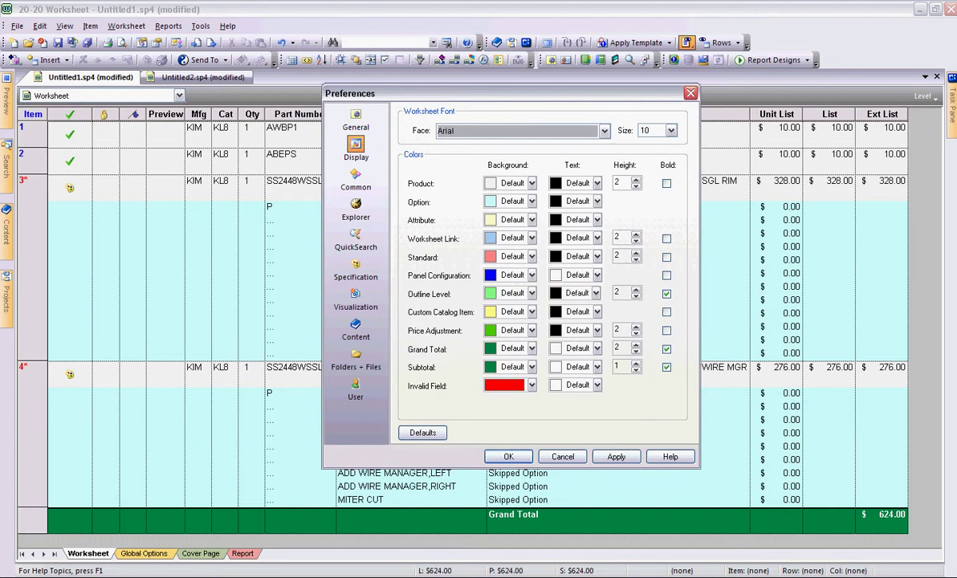
left_click(531, 385)
key("Escape")
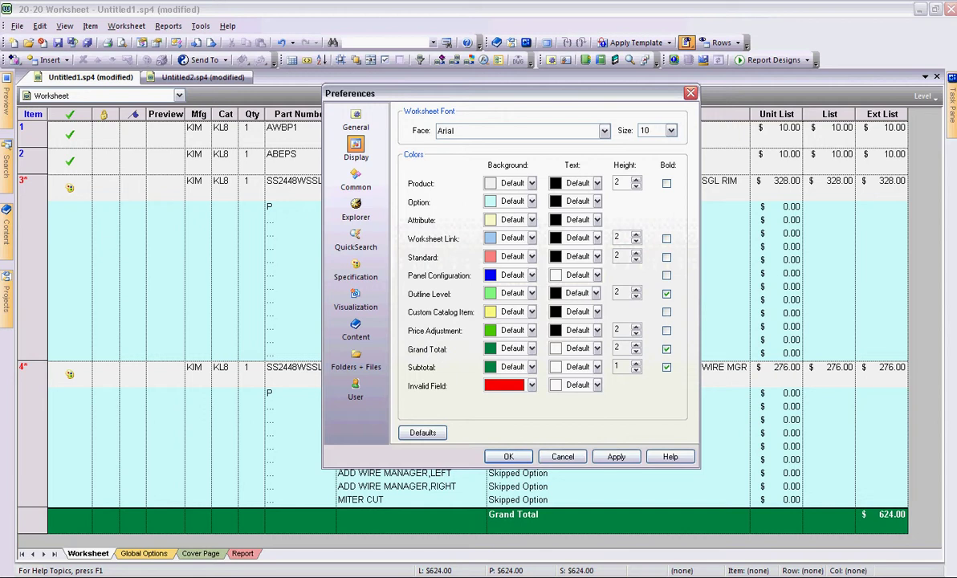
left_click(604, 130)
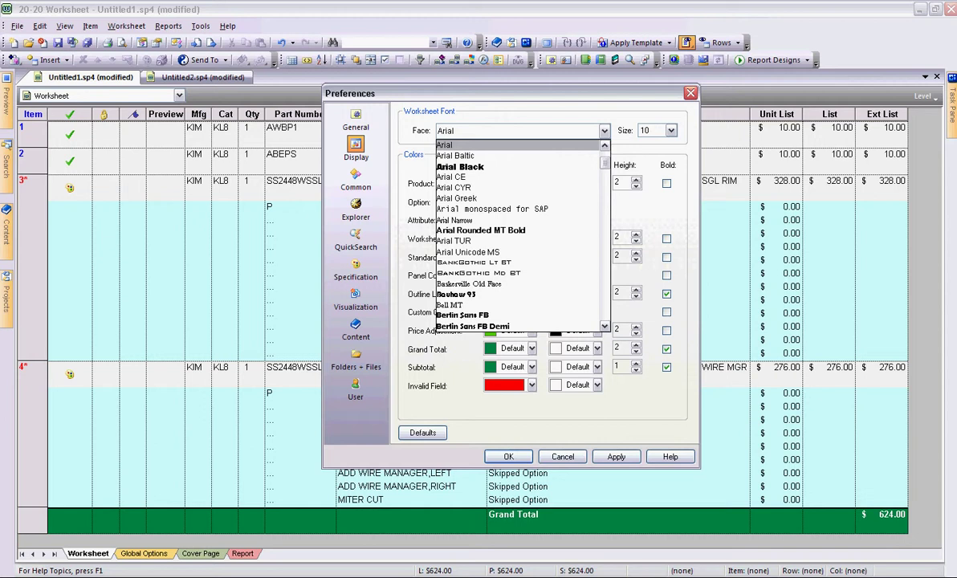
key("Escape")
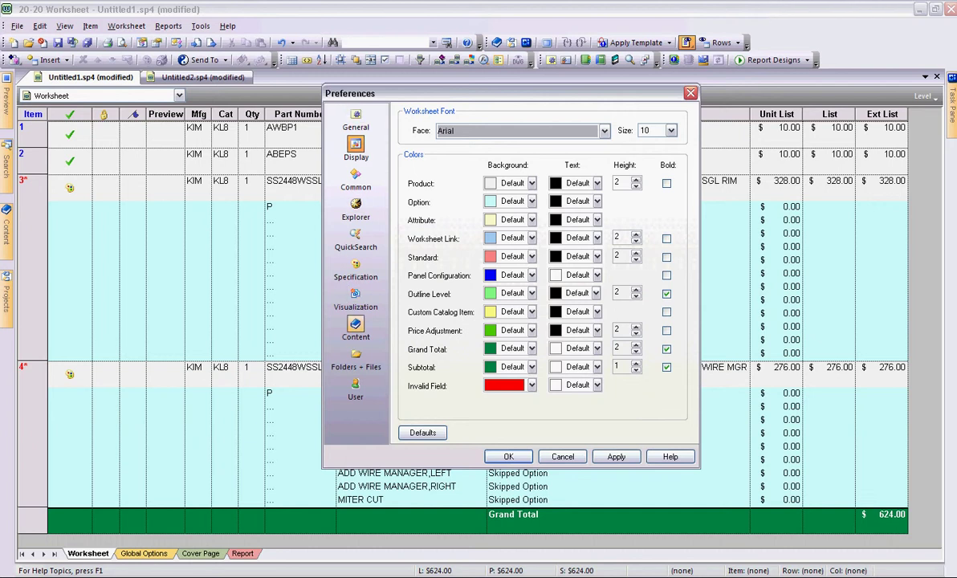
Step: Review the content catalogs available for National and Kimball Office in the Content preferences
left_click(355, 325)
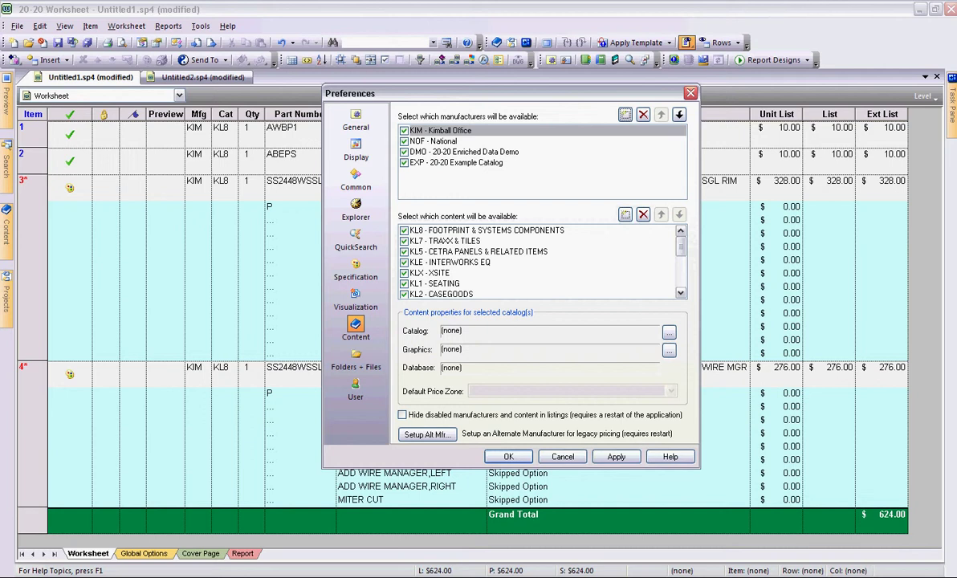
left_click(433, 140)
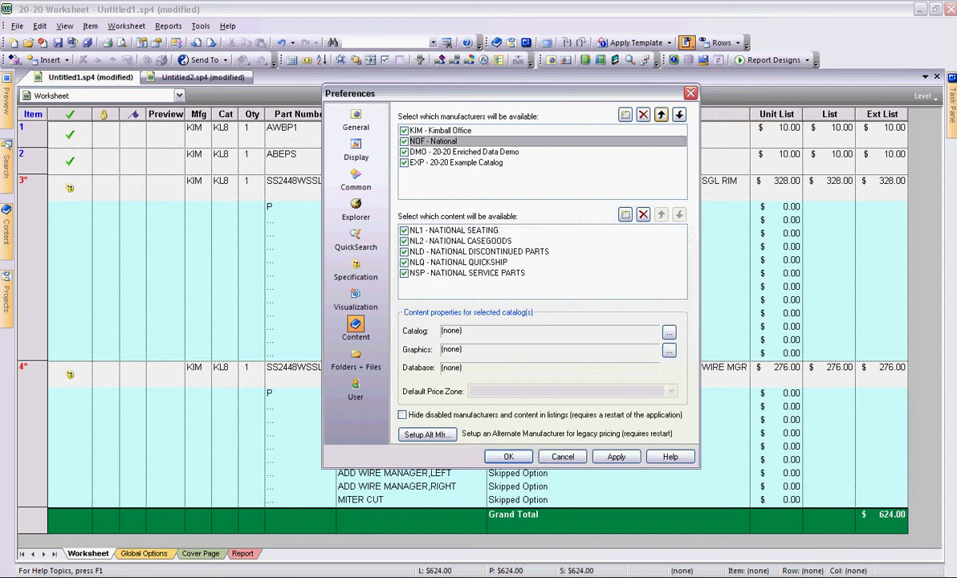
left_click(440, 130)
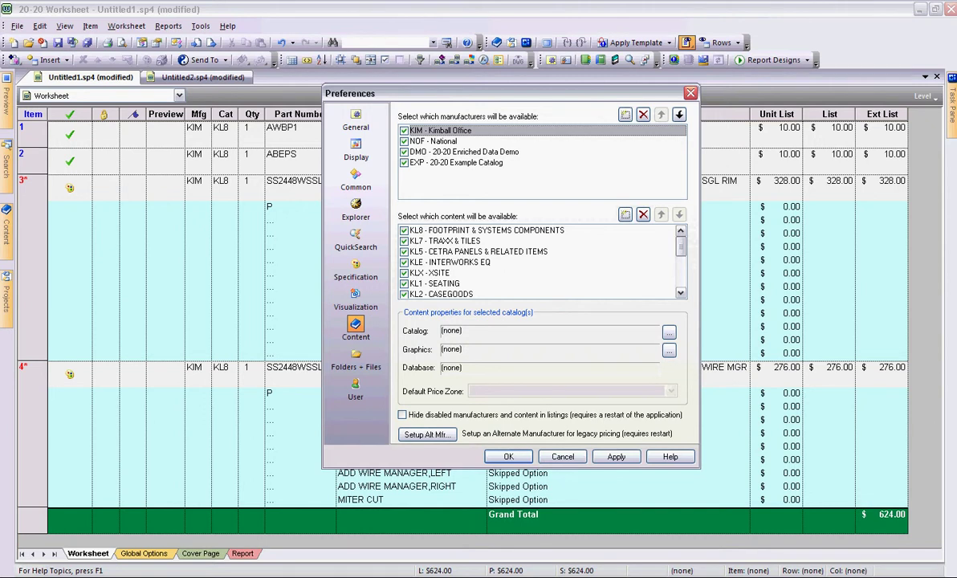
left_click_drag(680, 245, 680, 277)
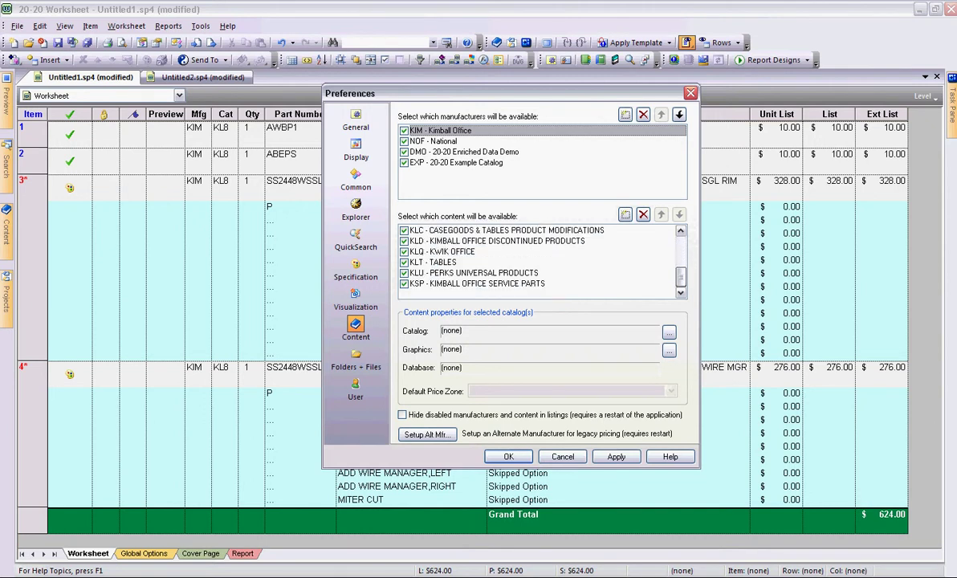
scroll(537, 261, "up", 5)
Step: Move the KLX - XSITE catalog up the Kimball Office content list to directly below KL8 - FOOTPRINT & SYSTEMS COMPONENTS
left_click(445, 241)
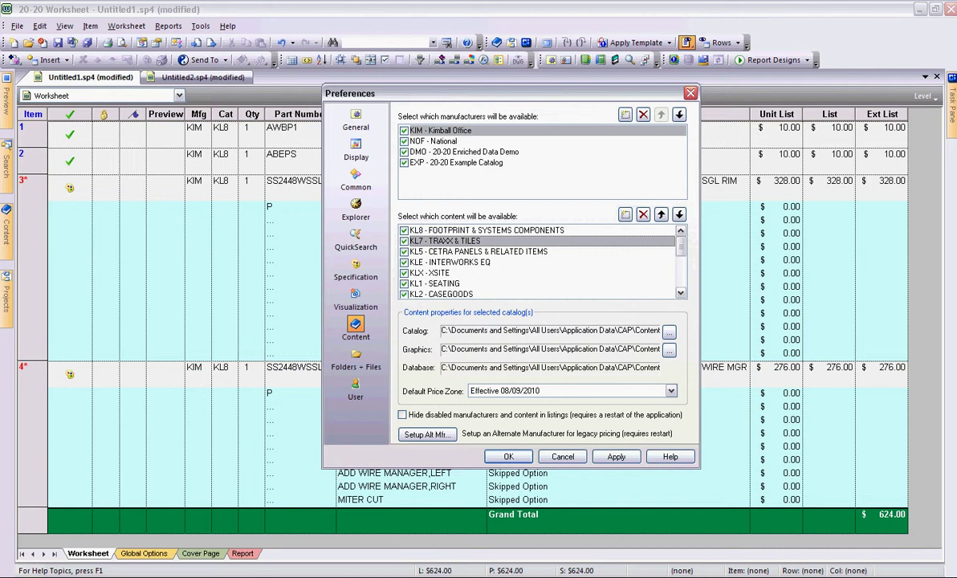
left_click(429, 273)
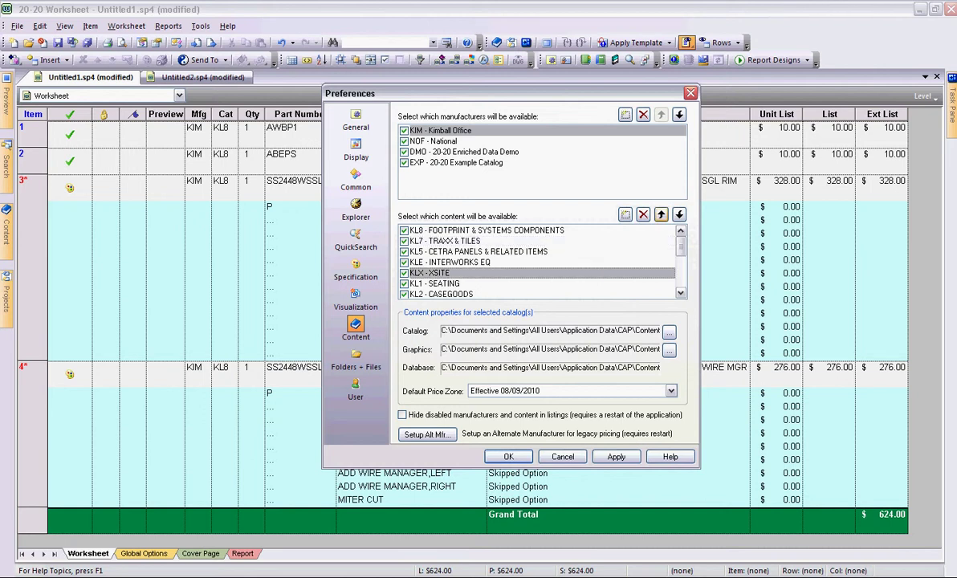
left_click(660, 215)
left_click(660, 214)
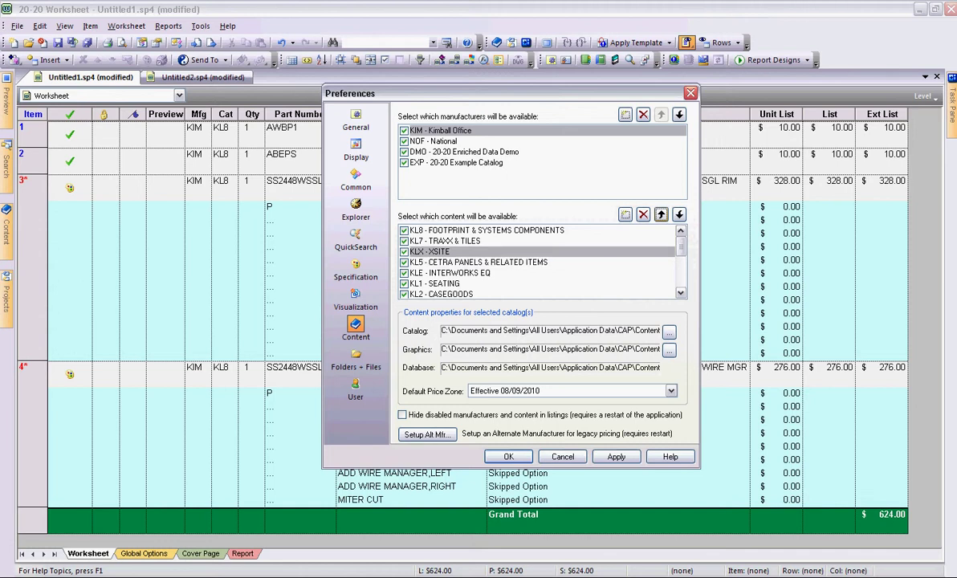
left_click(660, 214)
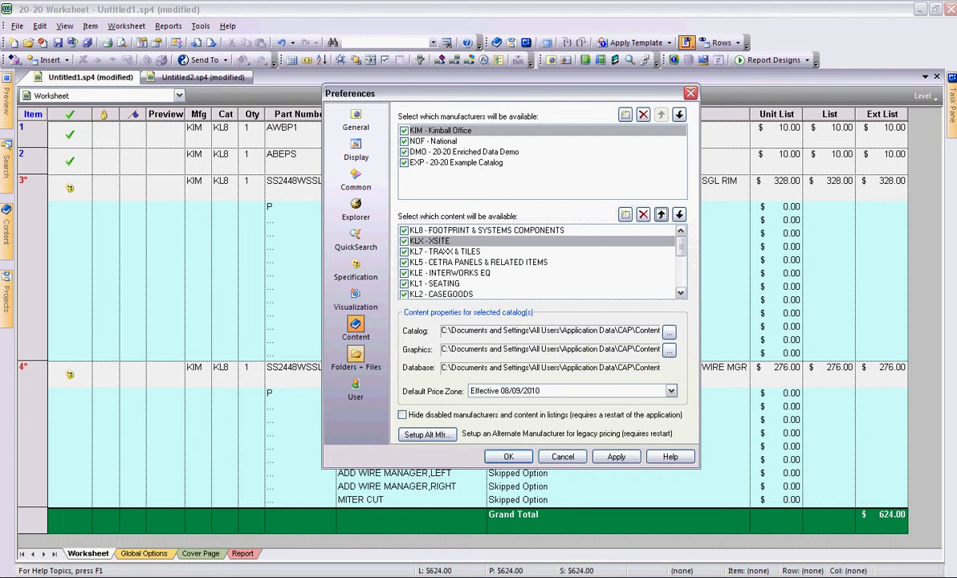
Step: Browse for the default Local Projects folder in the Folders + Files preferences and accept Project Files
left_click(356, 359)
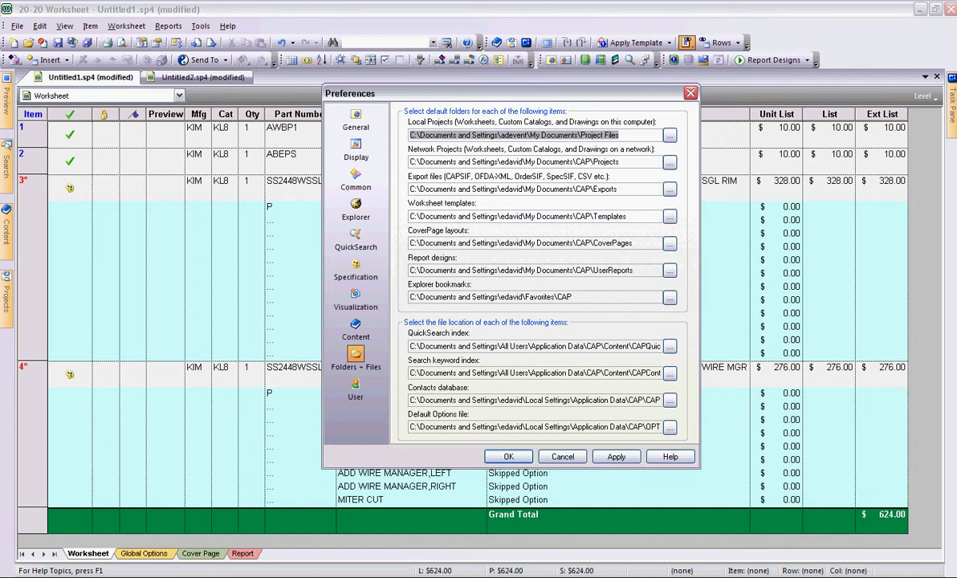
left_click(619, 135)
left_click(669, 135)
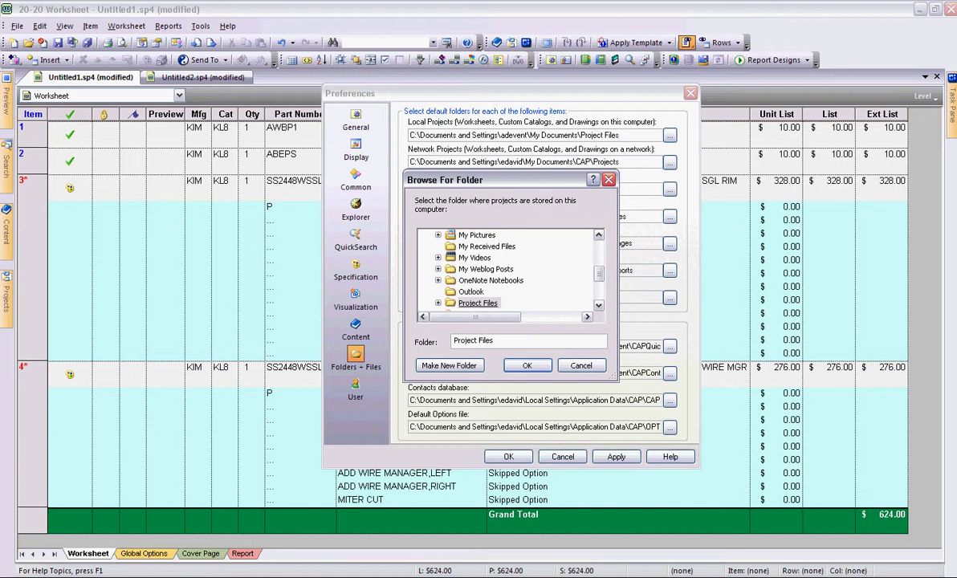
key("Return")
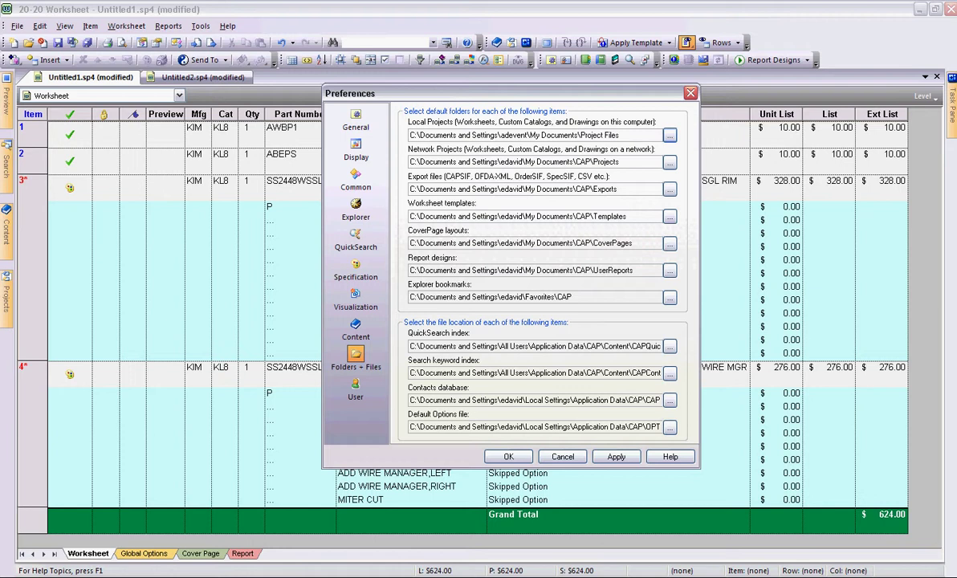
Step: Apply the modified preferences, acknowledge the restart notices, and return to the worksheet
left_click(615, 455)
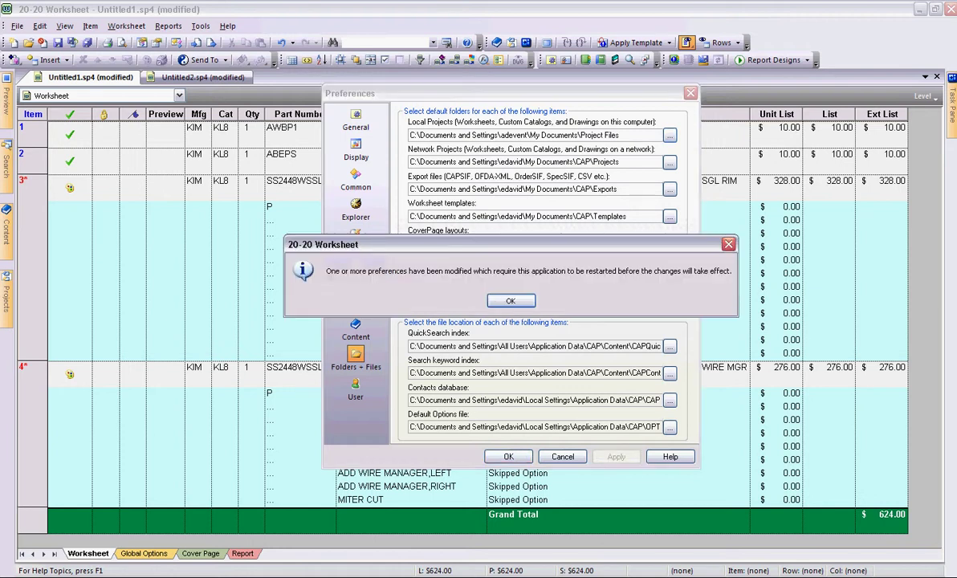
key("Return")
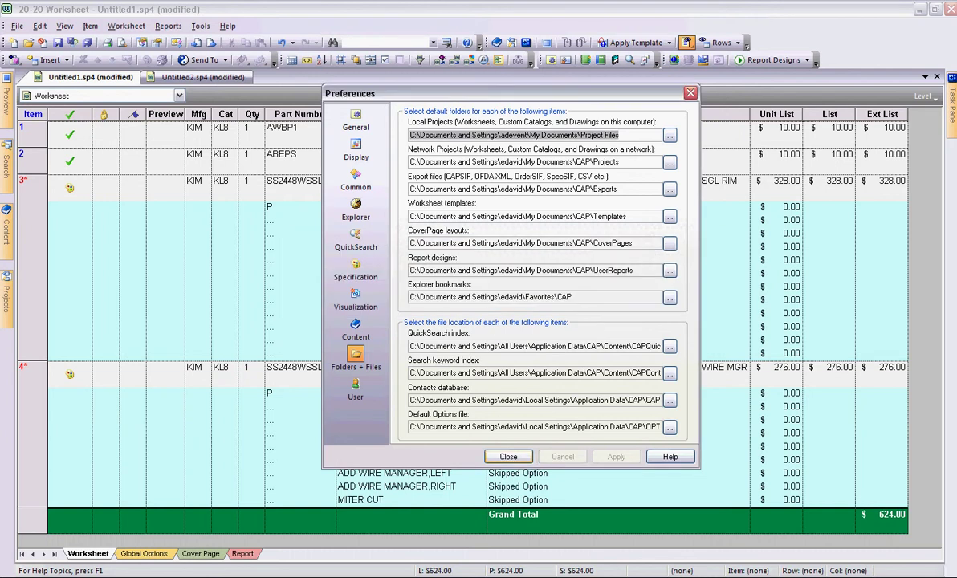
key("Return")
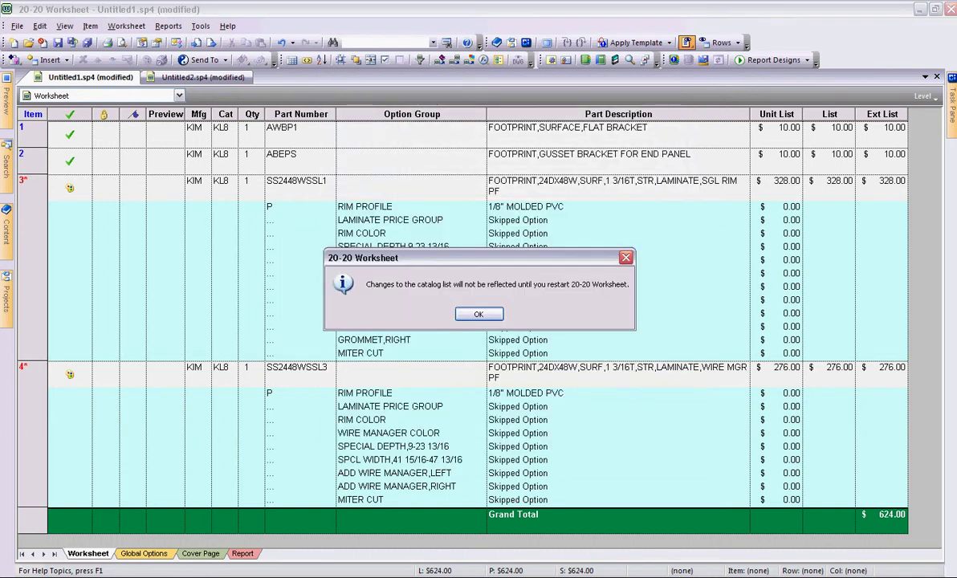
key("Return")
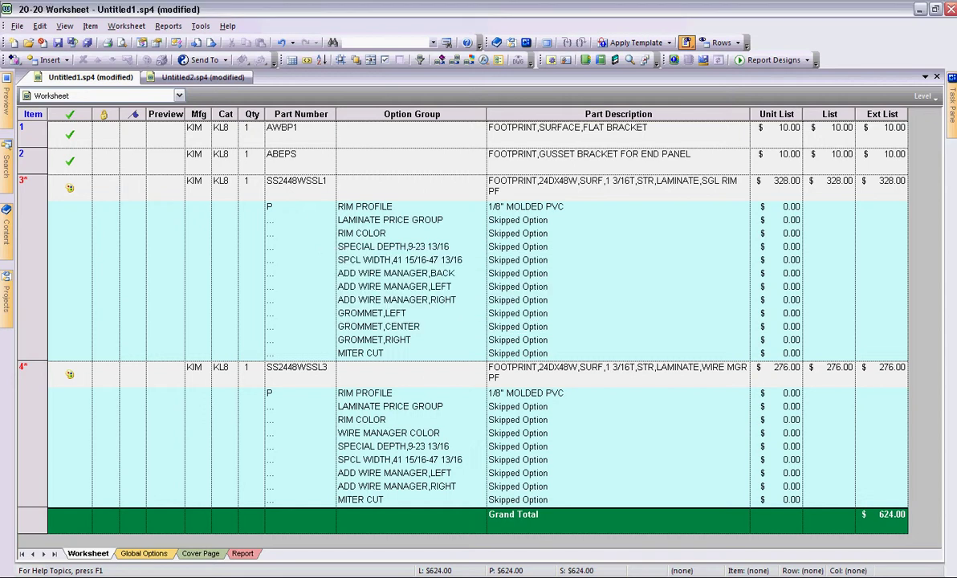